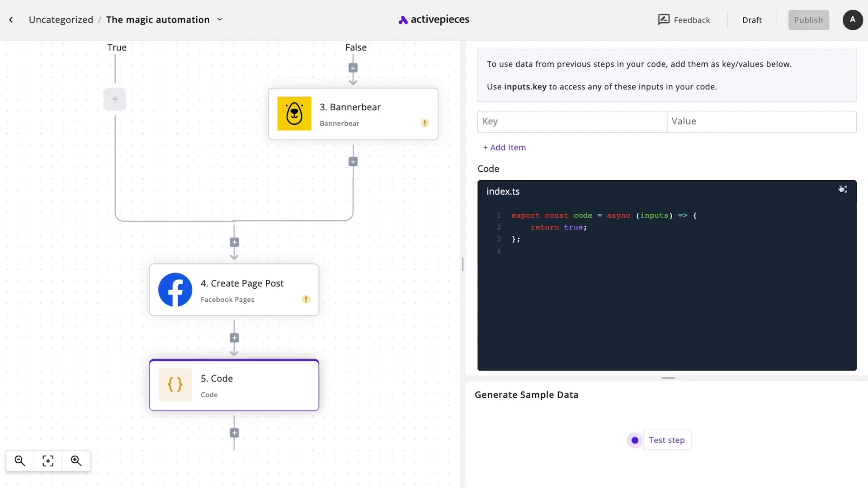
- Expand the Code step's script to fullscreen and type 'inputs.' after return on line 2
click(843, 190)
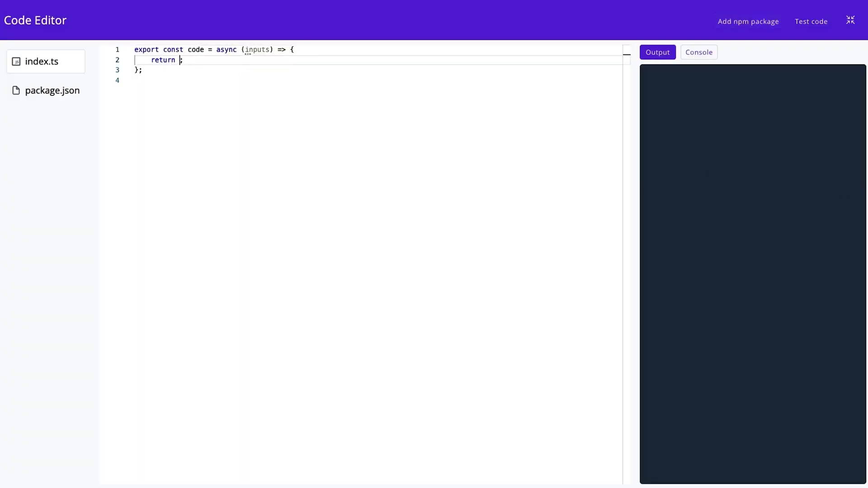
text(inputs.)
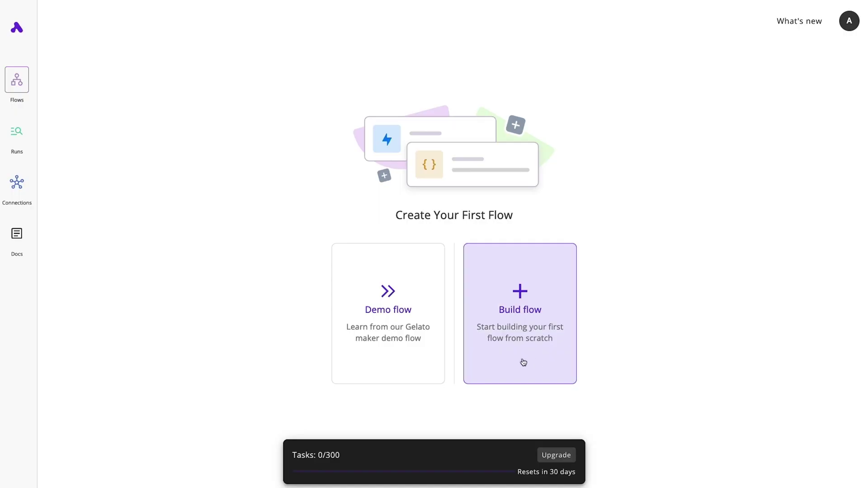
- Build a new flow from scratch, skipping templates, with a Schedule trigger set to Every Day
click(523, 362)
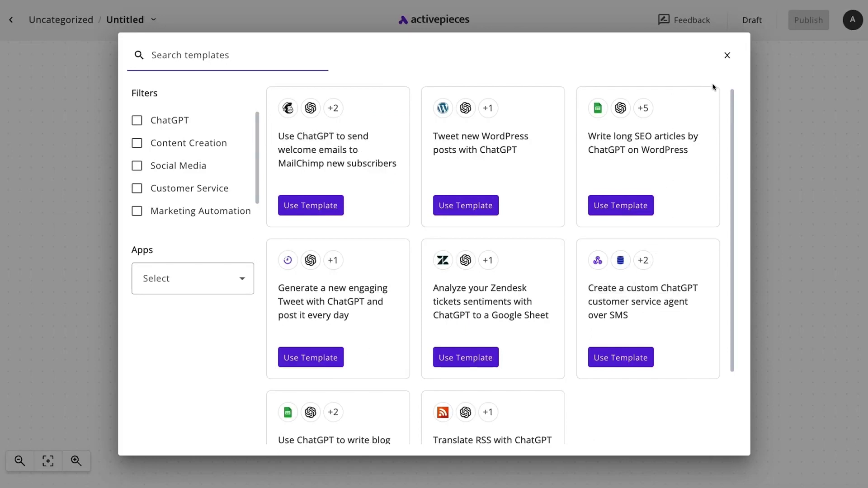
click(812, 103)
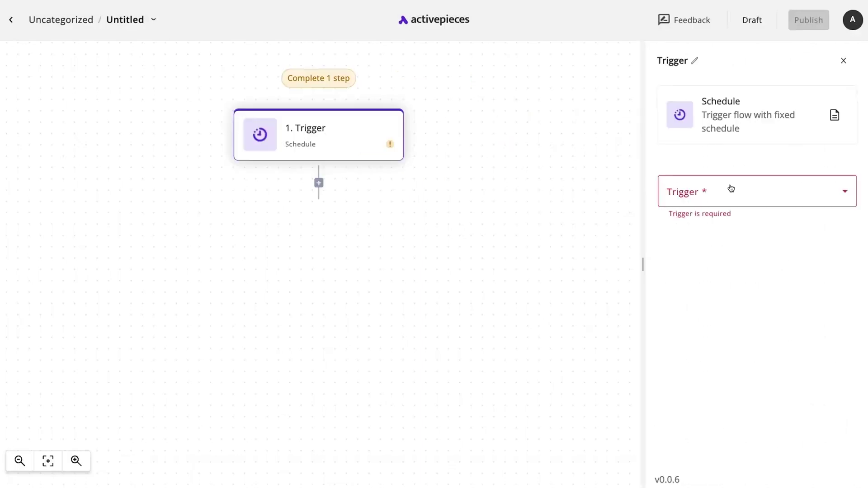
click(731, 189)
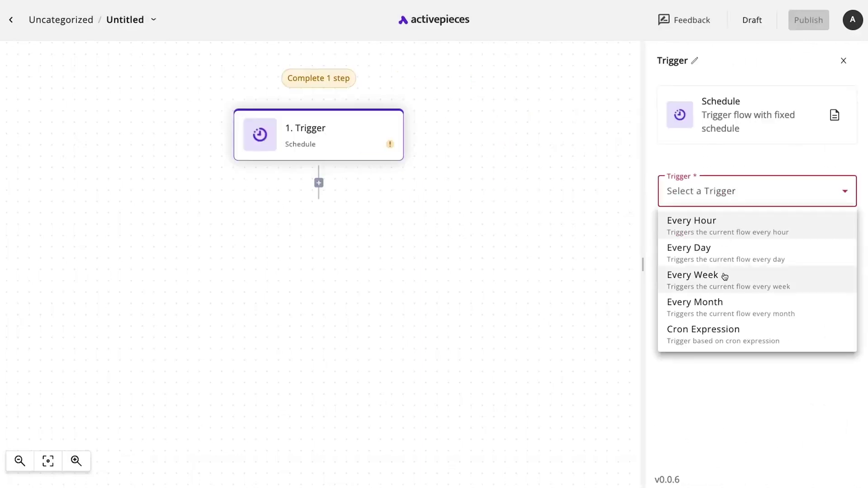
click(733, 254)
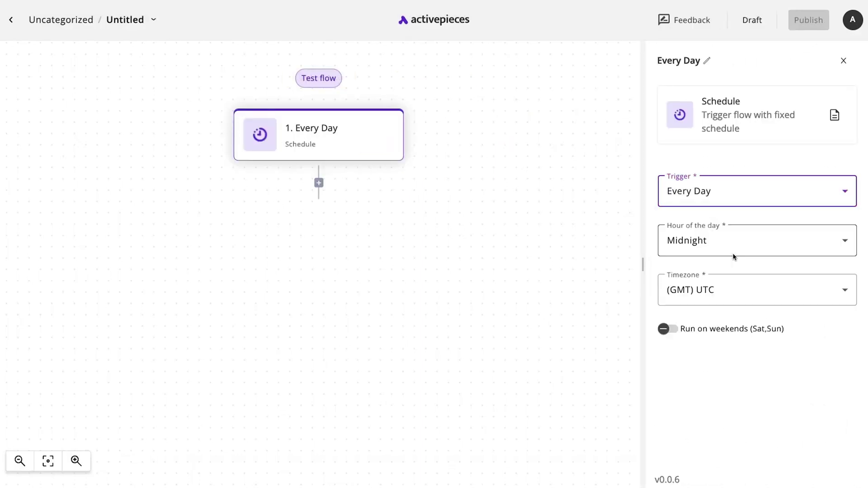
click(839, 65)
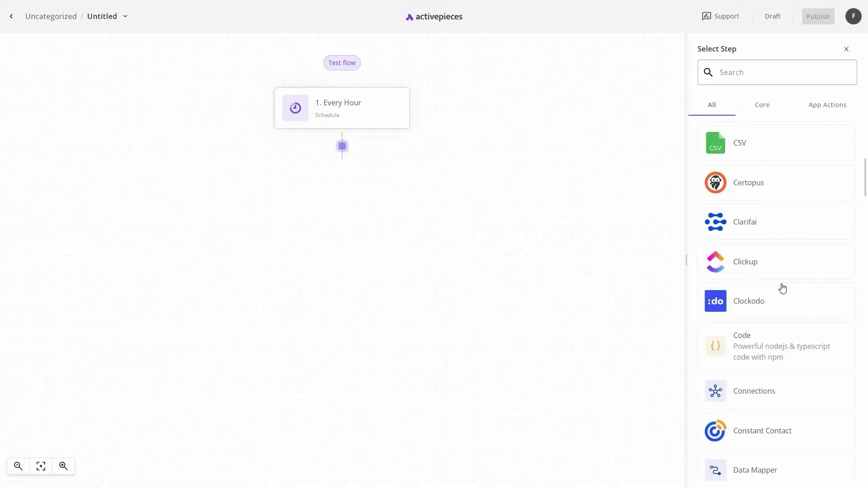
- Scroll the Select Step app list past Freshdesk and Gmail to the Google apps and HubSpot
scroll(783, 288, down, 8)
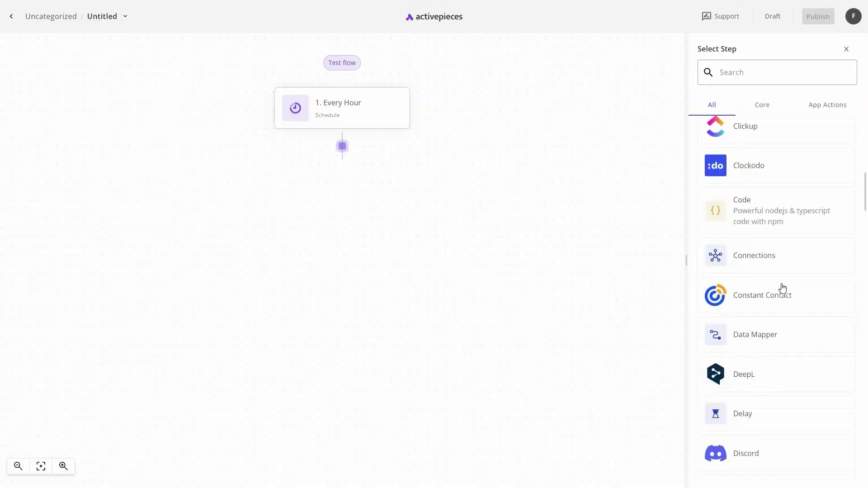
scroll(782, 296, down, 3)
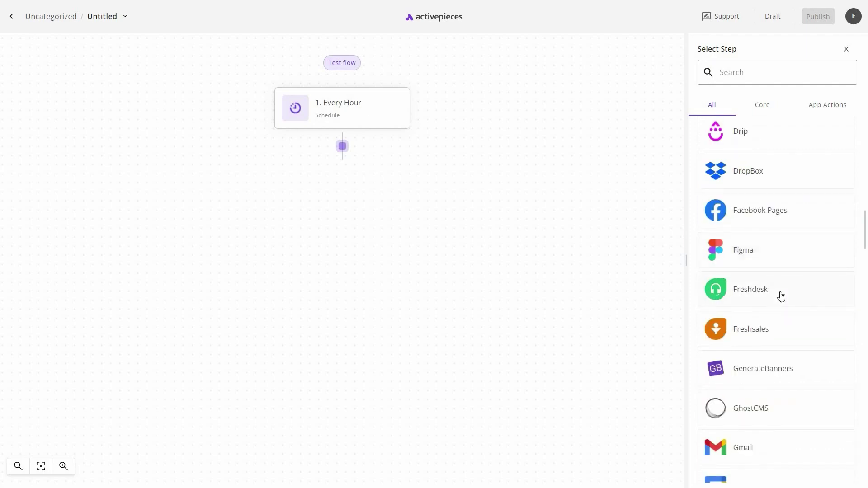
scroll(780, 296, down, 6)
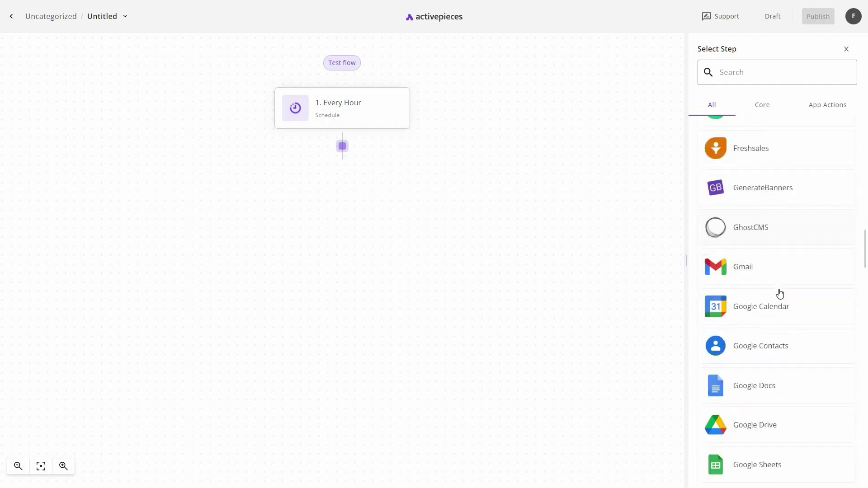
scroll(780, 294, down, 3)
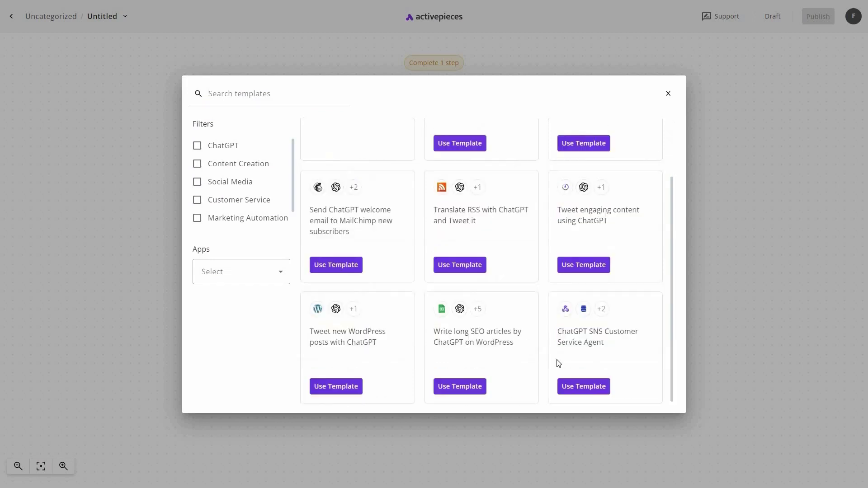
- Scroll through the template gallery and open its Apps filter
scroll(511, 167, up, 2)
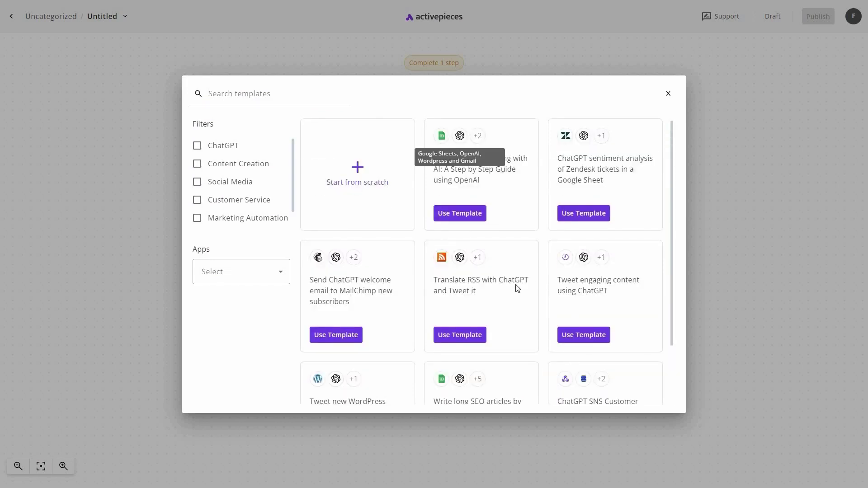
scroll(518, 286, down, 2)
click(251, 279)
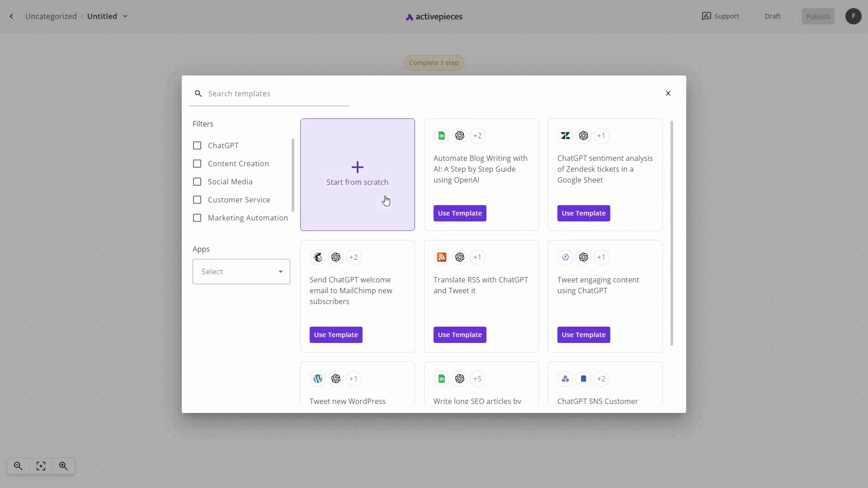
- Start from scratch, add a Facebook Pages Create Page Post step, and begin a new connection
click(385, 200)
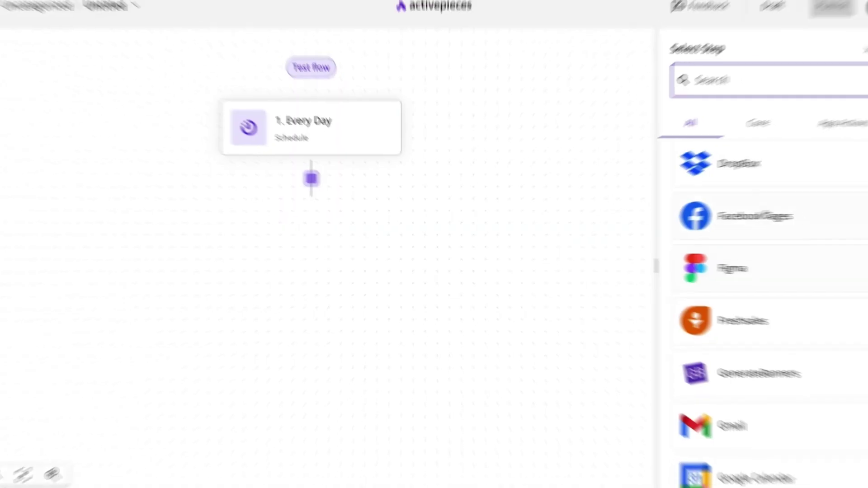
click(747, 214)
click(711, 188)
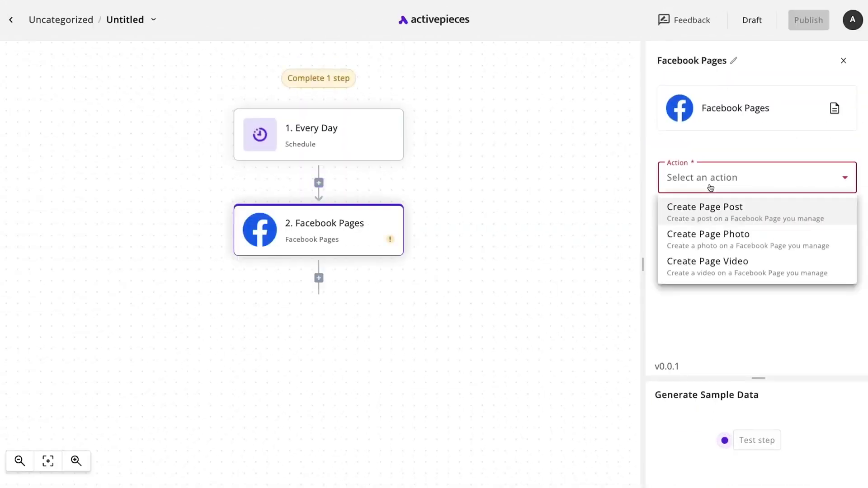
click(685, 219)
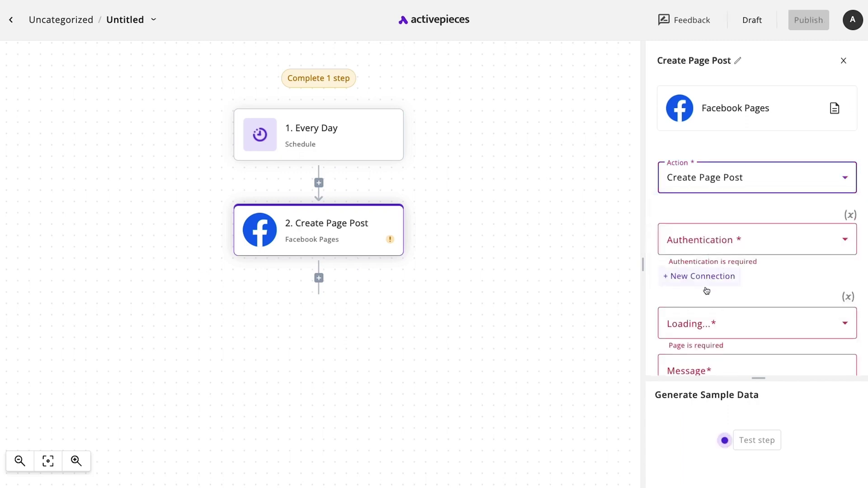
click(711, 278)
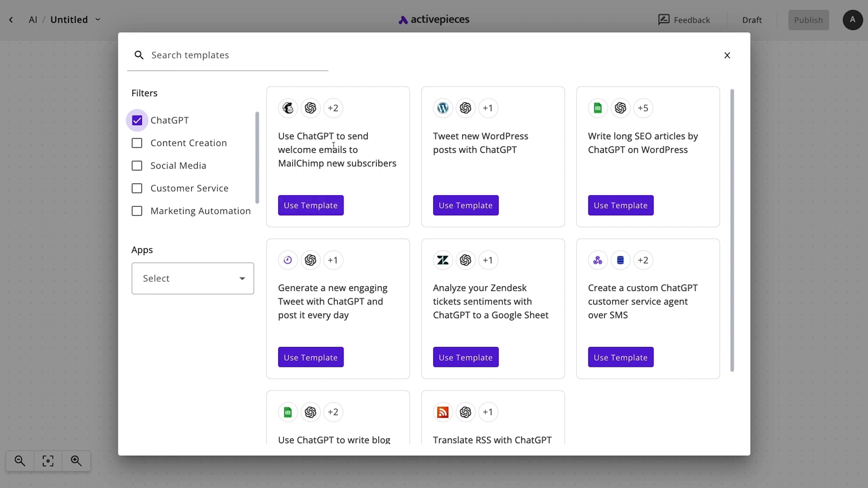
- Use the ChatGPT template that sends welcome emails to new MailChimp subscribers
click(311, 205)
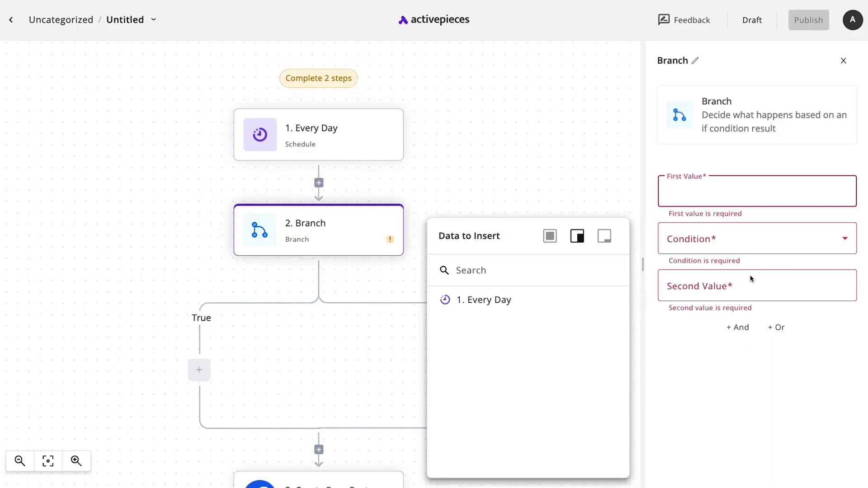
- Dismiss the Data to Insert list and click + on the branch's False path
click(703, 168)
scroll(338, 291, down, 2)
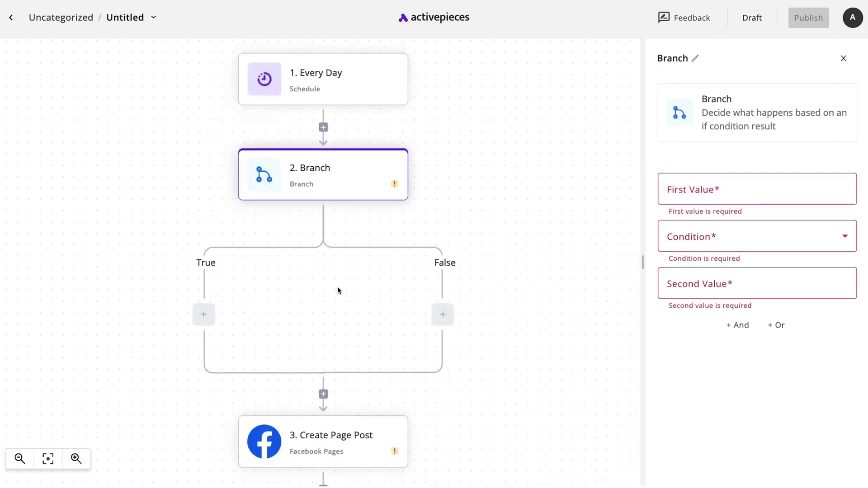
click(443, 317)
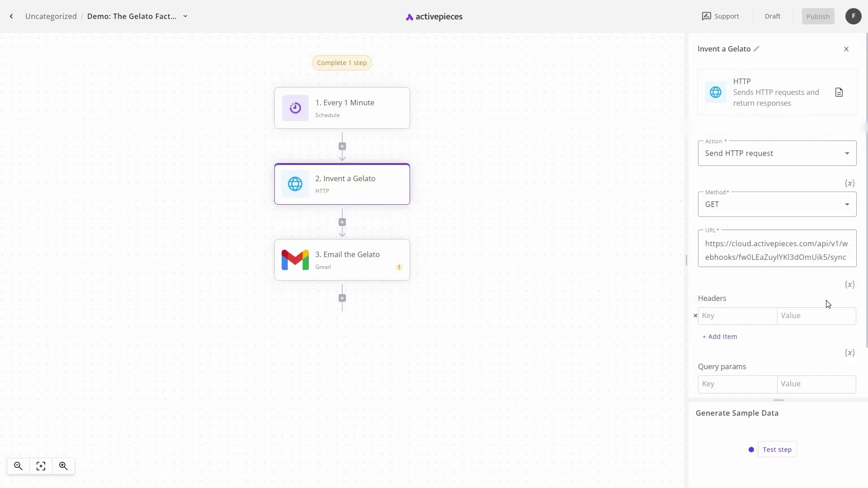
- Give the Email the Gelato step a new authorized, saved Gmail connection
scroll(742, 372, down, 2)
scroll(745, 231, up, 2)
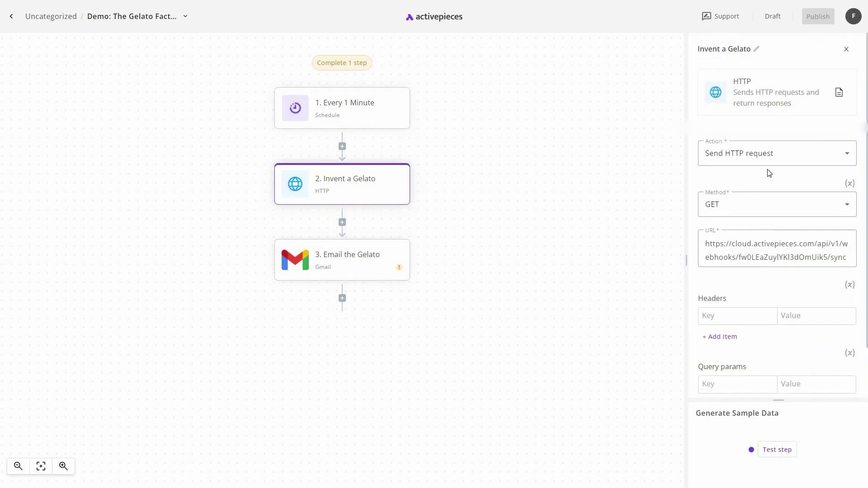
click(361, 270)
click(732, 222)
click(497, 259)
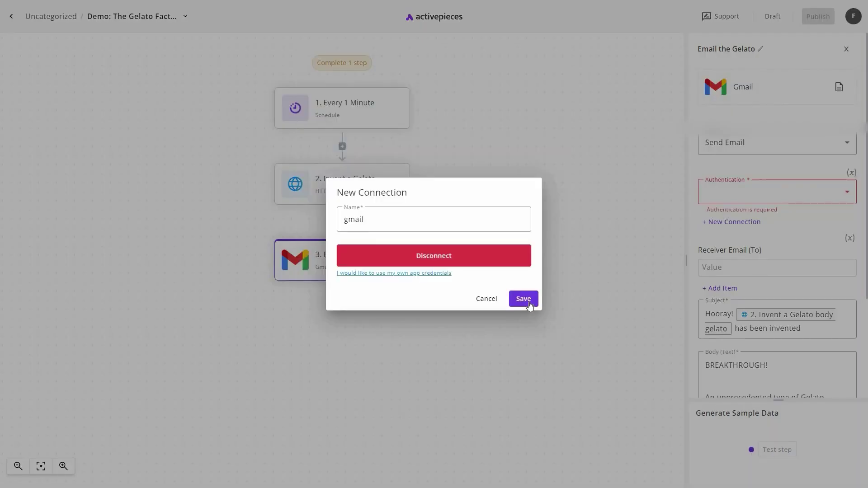
click(530, 305)
- Paste the receiver's e-mail address into the Gmail step
click(763, 263)
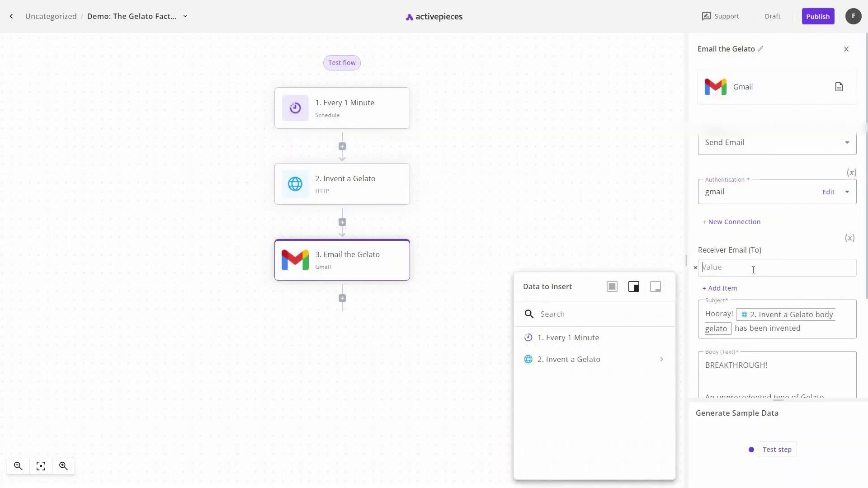
key(ctrl+v)
scroll(800, 363, down, 3)
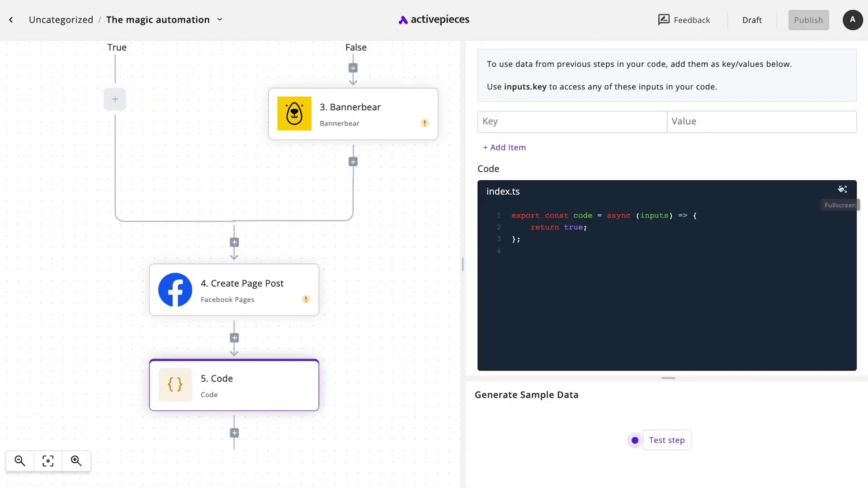
- Switch the Code step's index.ts editor to fullscreen
click(844, 190)
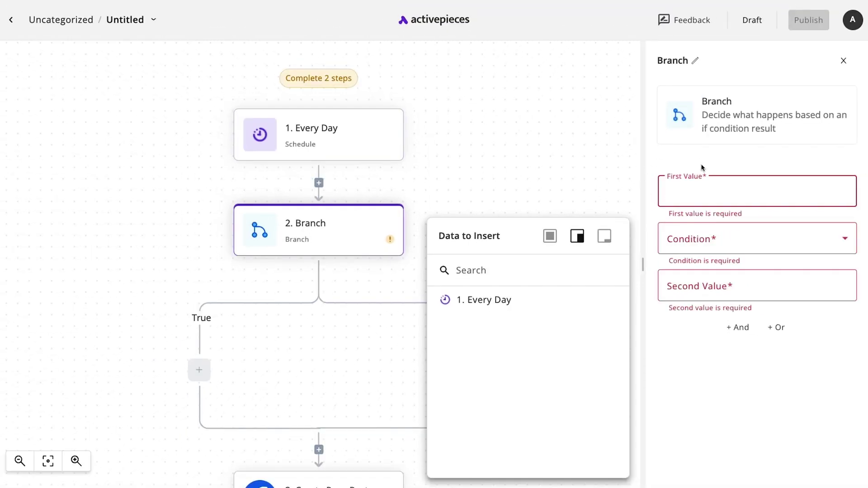
- Close the Data to Insert popup and click + on the False branch
click(703, 168)
scroll(339, 290, down, 2)
click(443, 316)
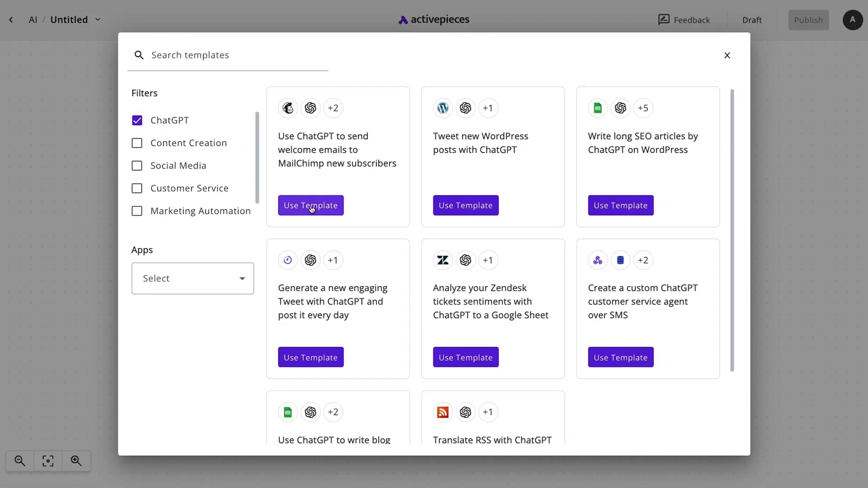
- Start a flow from the 'Use ChatGPT to send welcome emails to MailChimp new subscribers' template
click(311, 206)
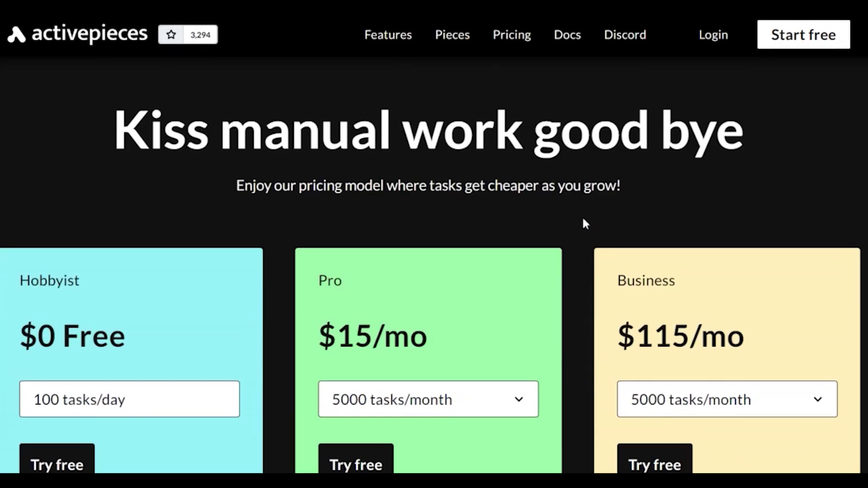
- Scroll to the plan cards and highlight the Hobbyist, Pro and Business plan names
scroll(302, 178, down, 4)
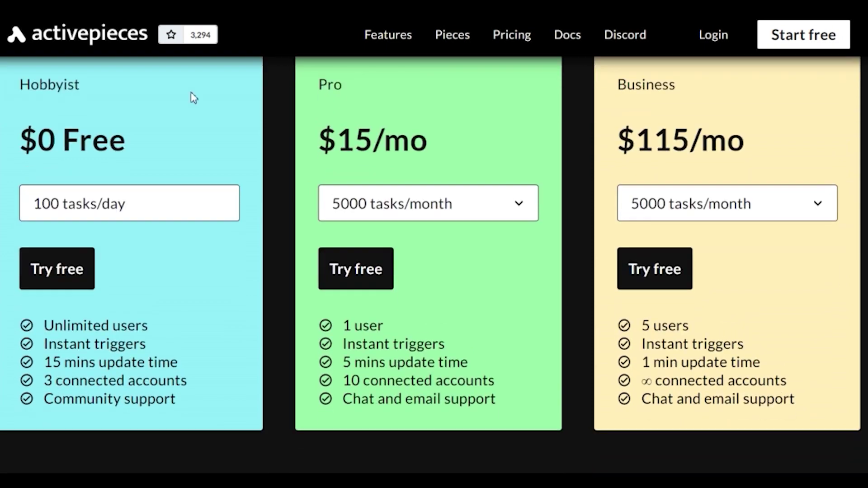
drag(28, 80, 138, 81)
drag(300, 96, 345, 93)
drag(611, 93, 646, 87)
drag(646, 86, 677, 88)
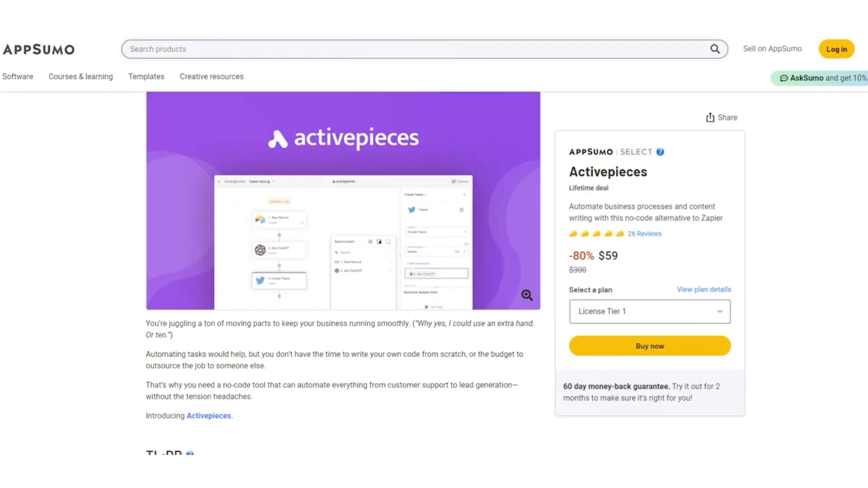
scroll(344, 257, down, 6)
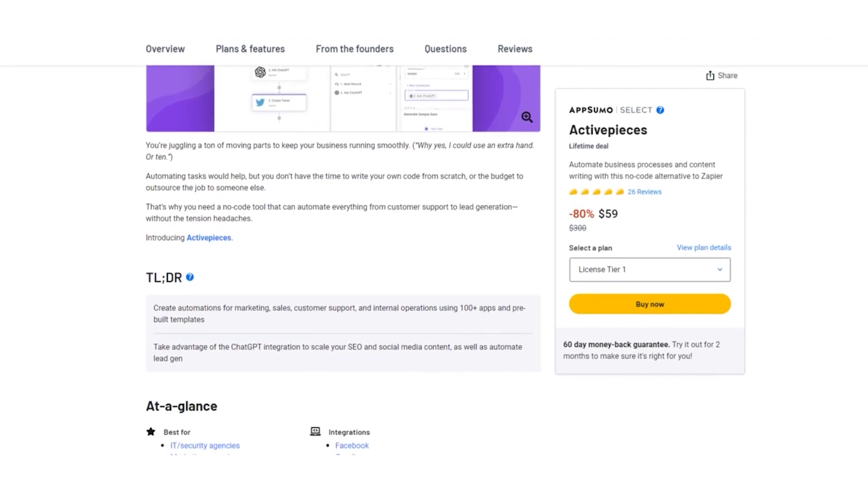
- Scroll the AppSumo deal from its TL;DR past the three license tiers to the founders' post
scroll(344, 258, down, 8)
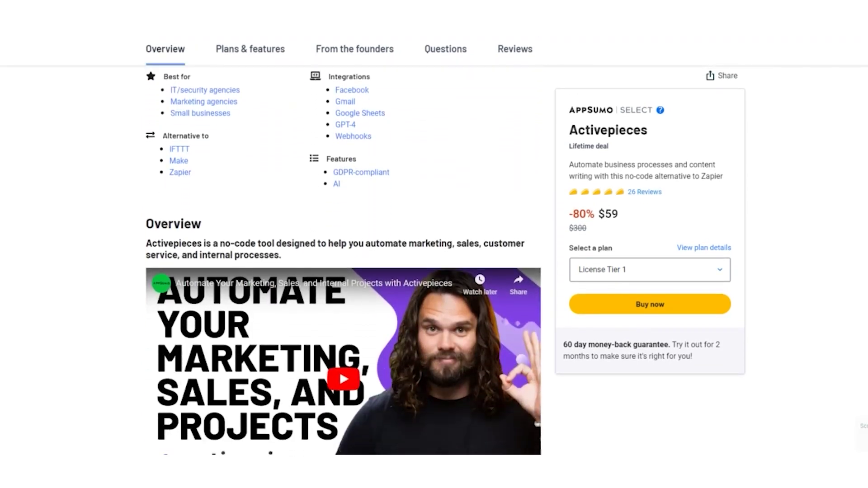
scroll(344, 258, down, 8)
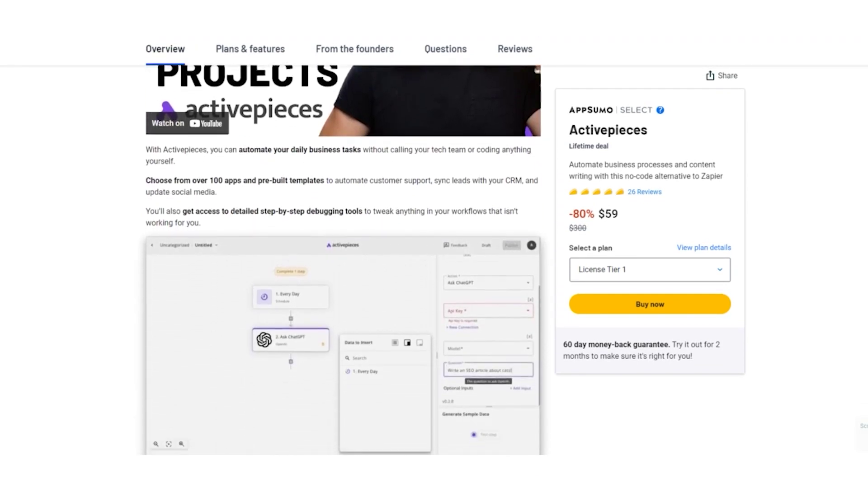
scroll(344, 257, down, 8)
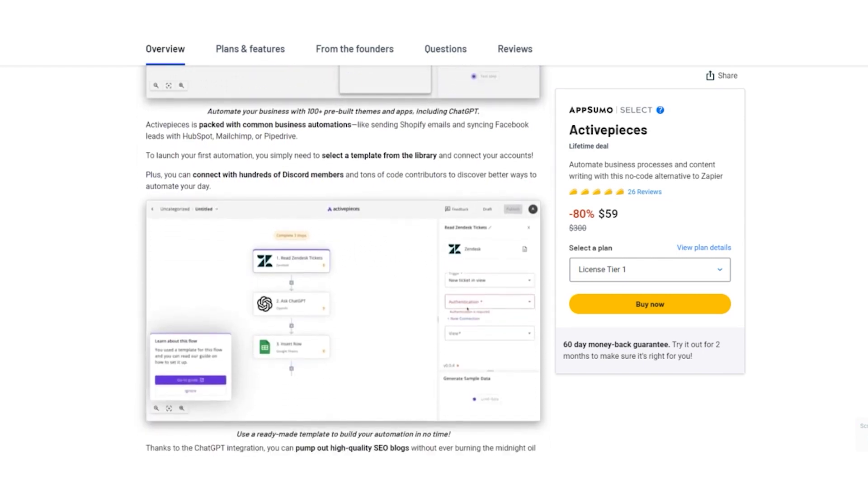
scroll(344, 258, down, 8)
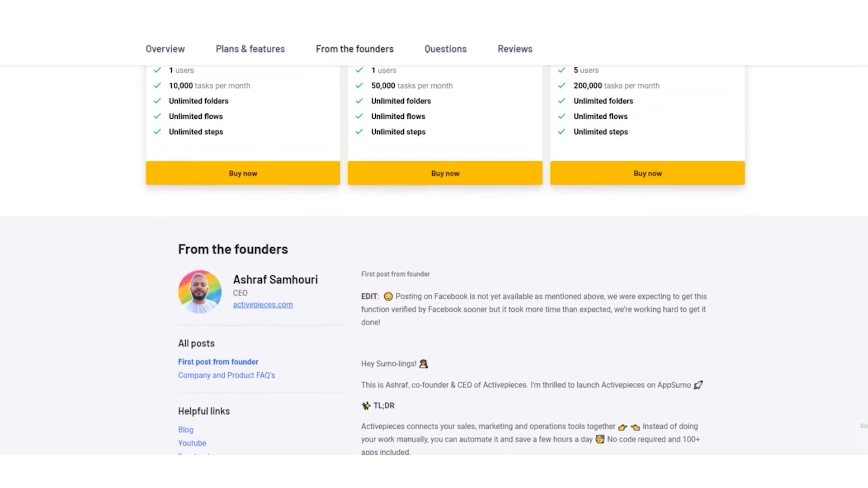
- Scroll back up to the newest-first reviews, led by the five-star 'Fantastic product' review
scroll(434, 260, up, 8)
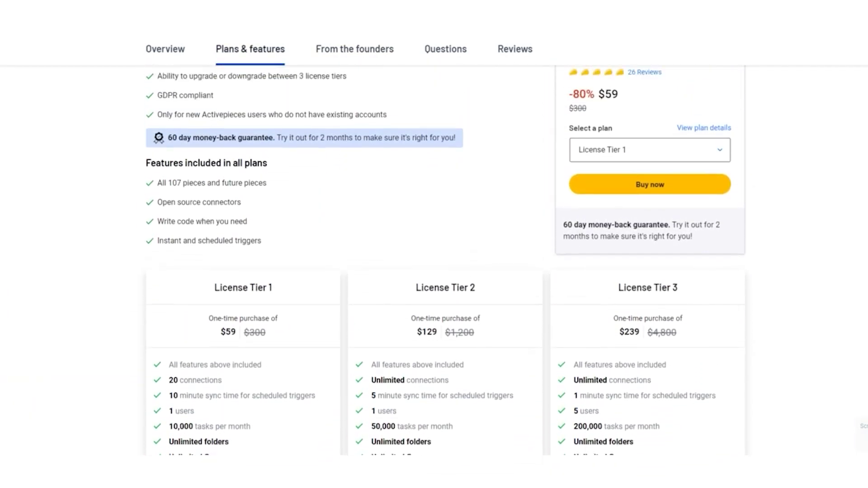
scroll(435, 260, up, 8)
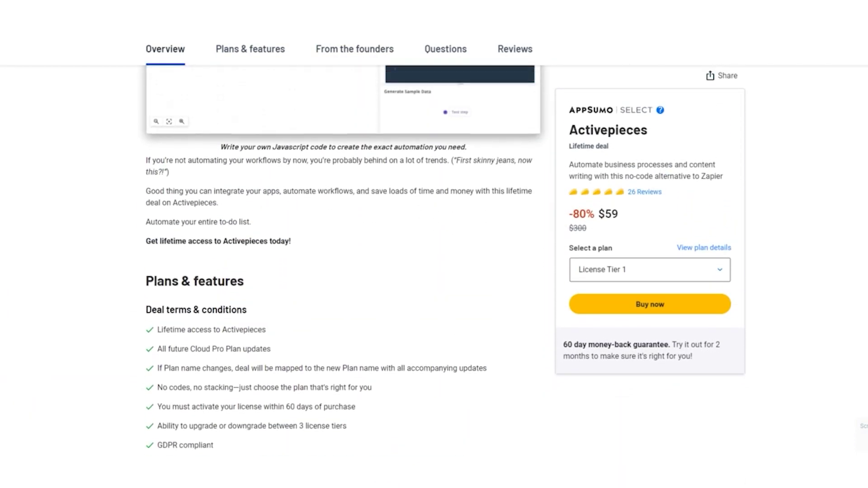
scroll(435, 260, up, 8)
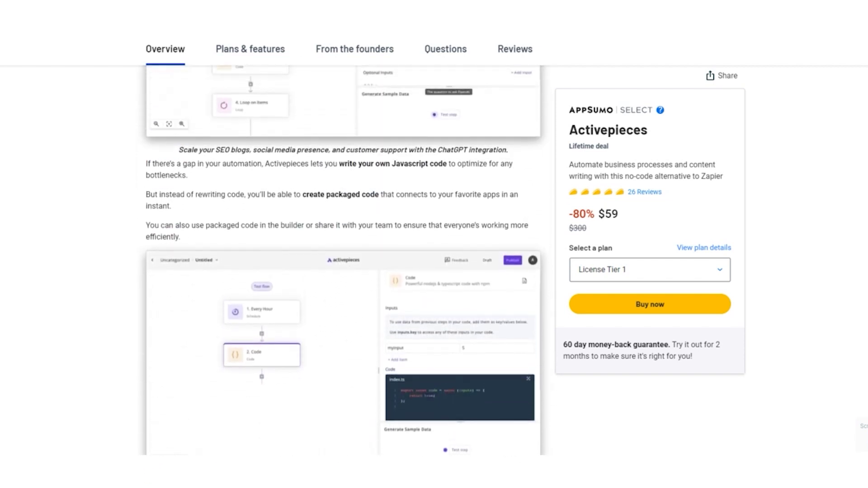
scroll(434, 260, up, 8)
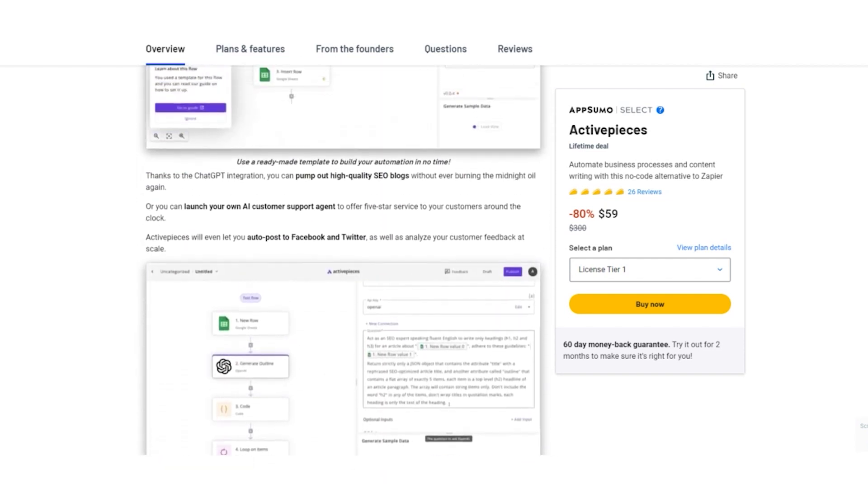
scroll(434, 260, up, 8)
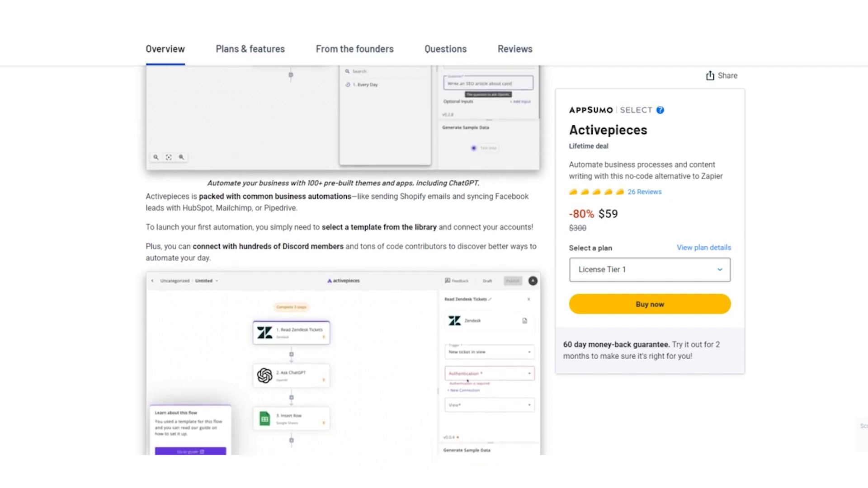
scroll(434, 260, up, 8)
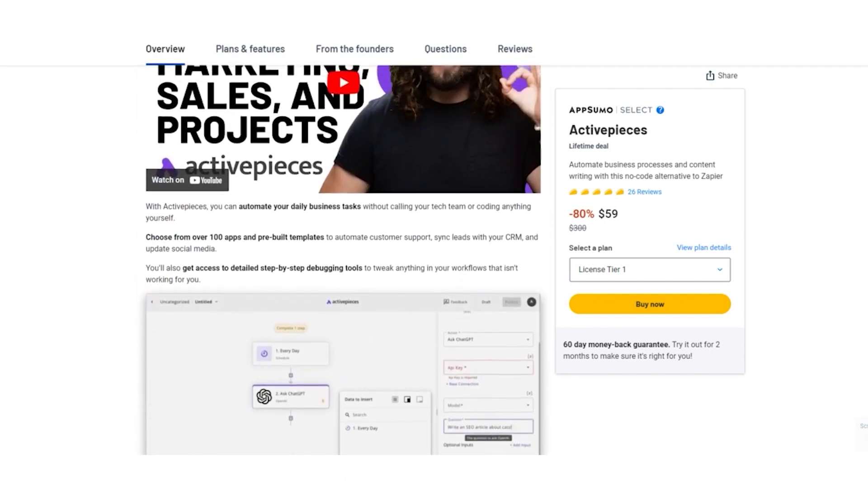
scroll(434, 260, up, 8)
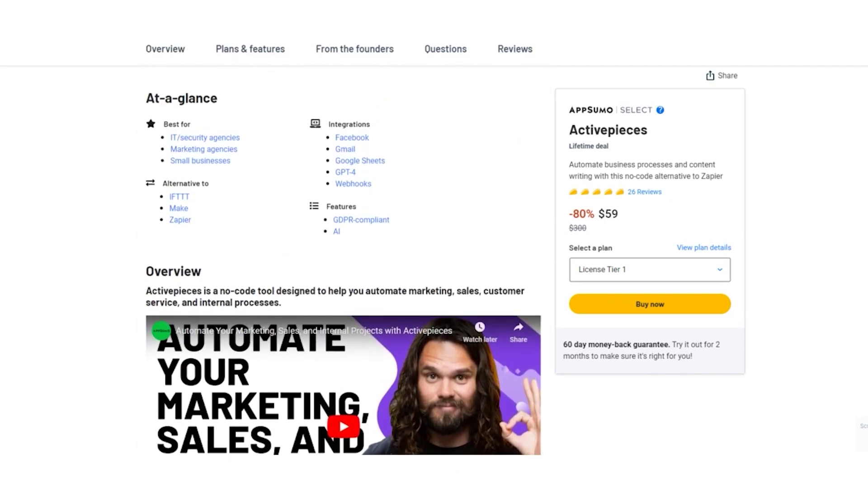
scroll(435, 260, up, 5)
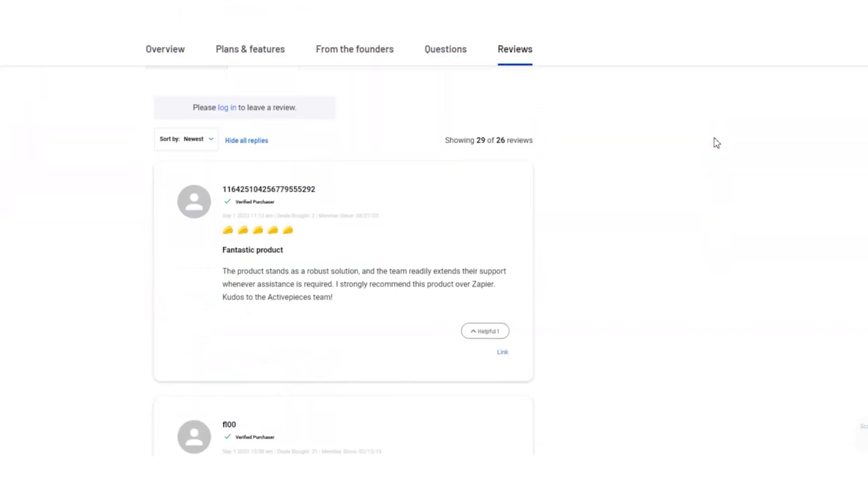
- Scroll past the '100% recommended' and 'Definitely worth every penny!' reviews to 'Awesome'
scroll(717, 143, down, 8)
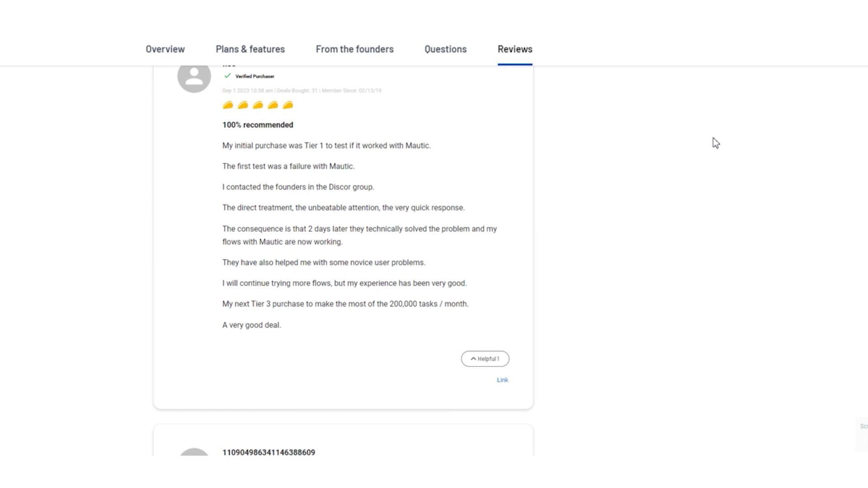
scroll(716, 143, down, 8)
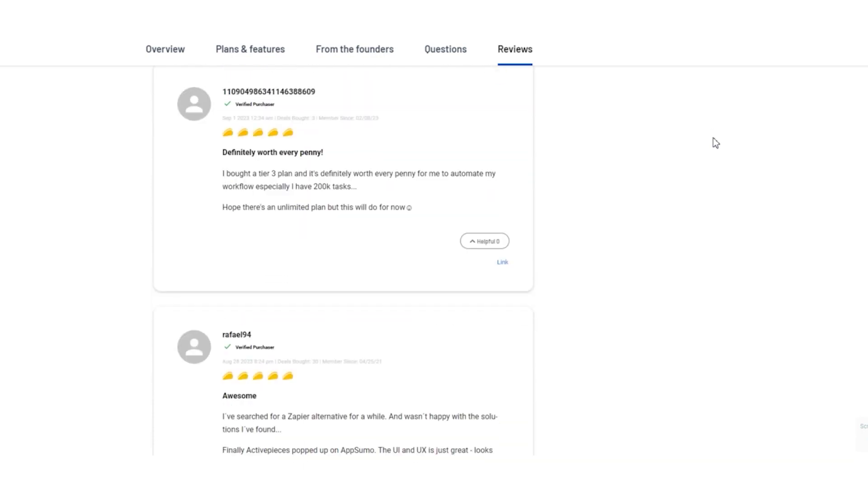
scroll(716, 143, down, 5)
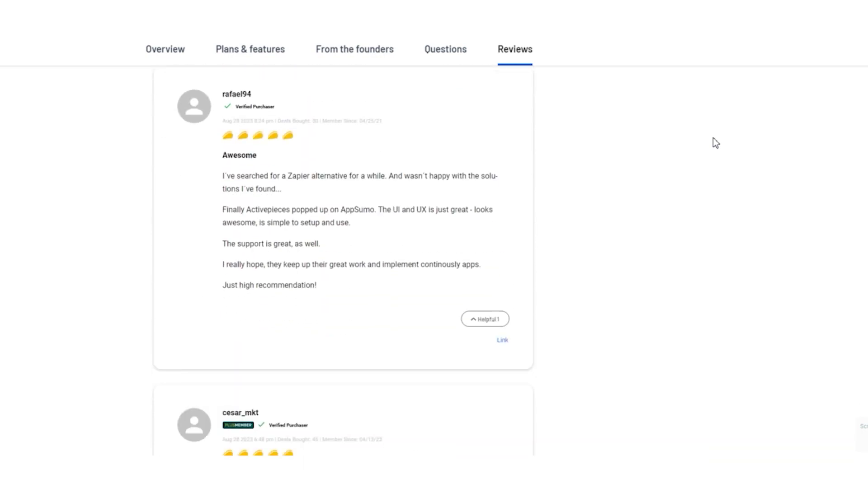
scroll(716, 143, down, 7)
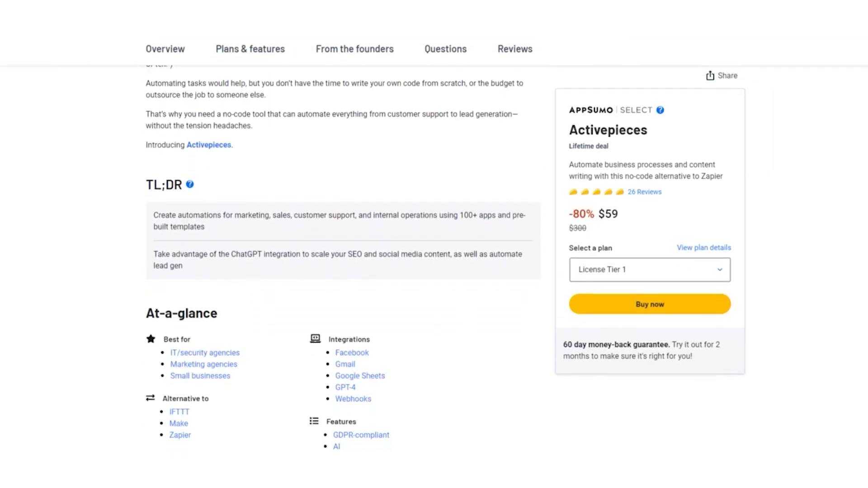
- Scroll through Overview to Plans & features, showing License Tiers 1–3 at $59, $129 and $239
scroll(343, 253, down, 6)
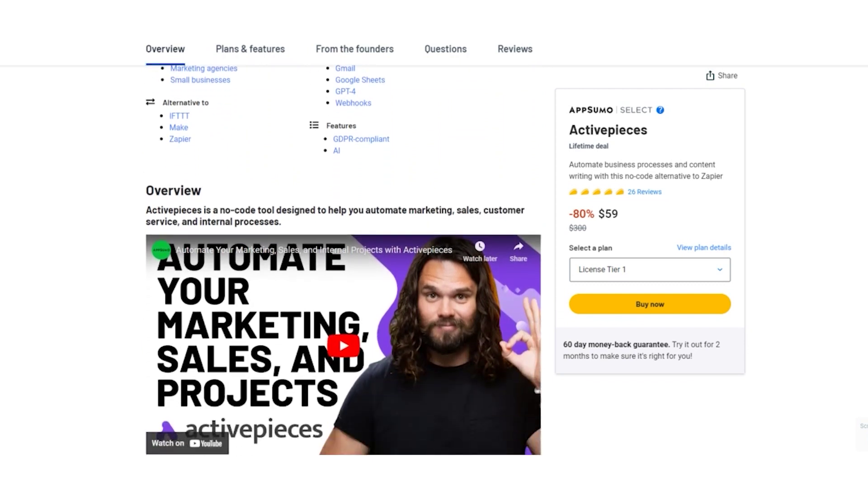
scroll(344, 253, down, 7)
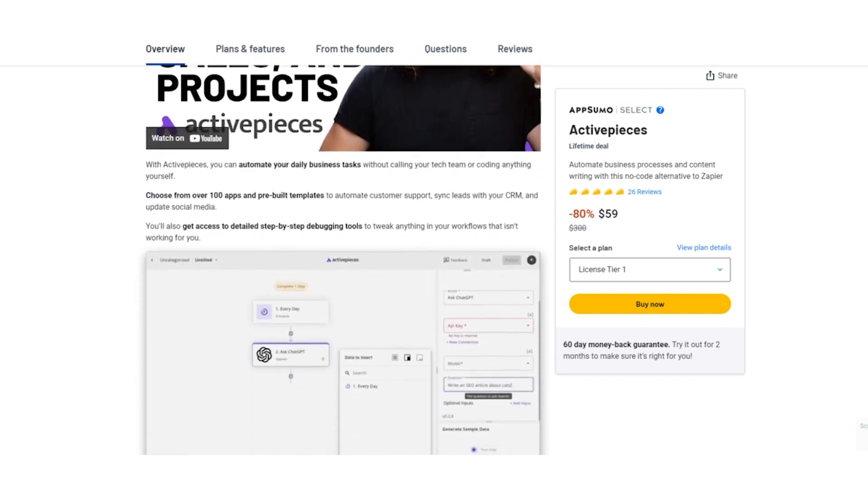
scroll(344, 253, down, 5)
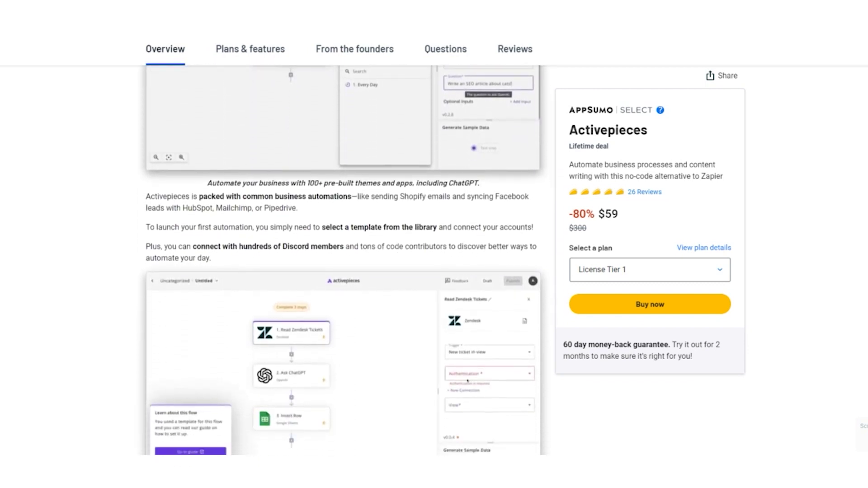
scroll(343, 254, down, 7)
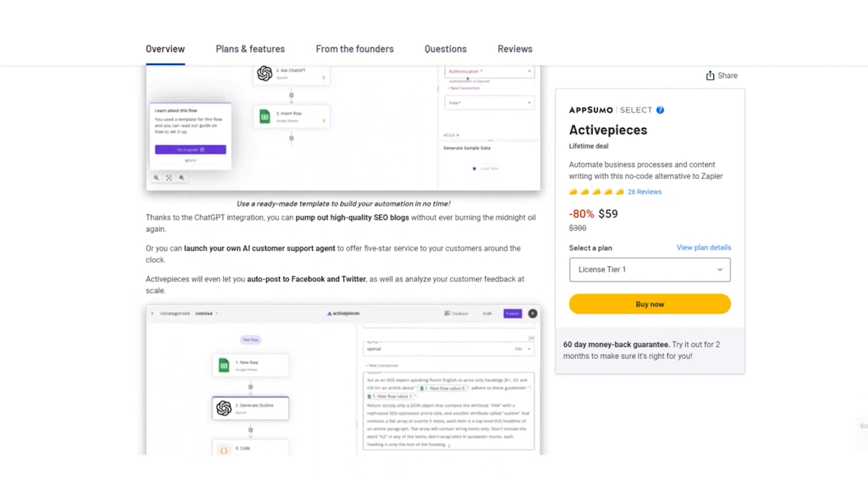
scroll(344, 253, down, 7)
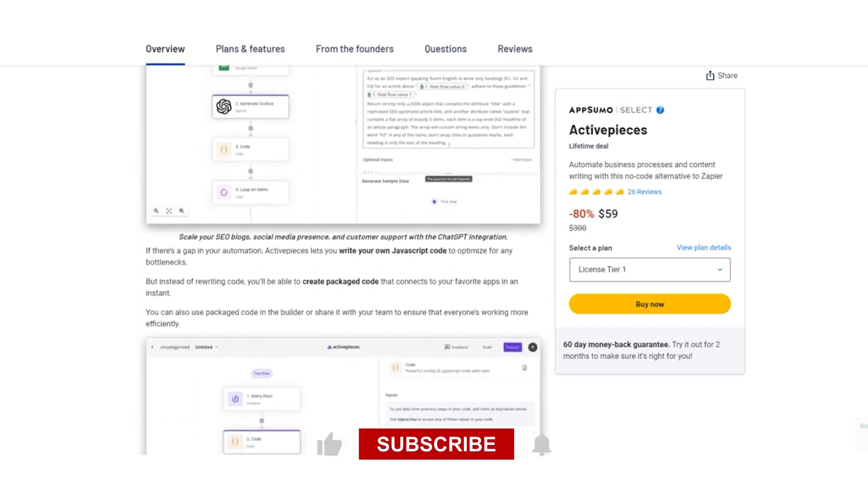
scroll(344, 253, down, 3)
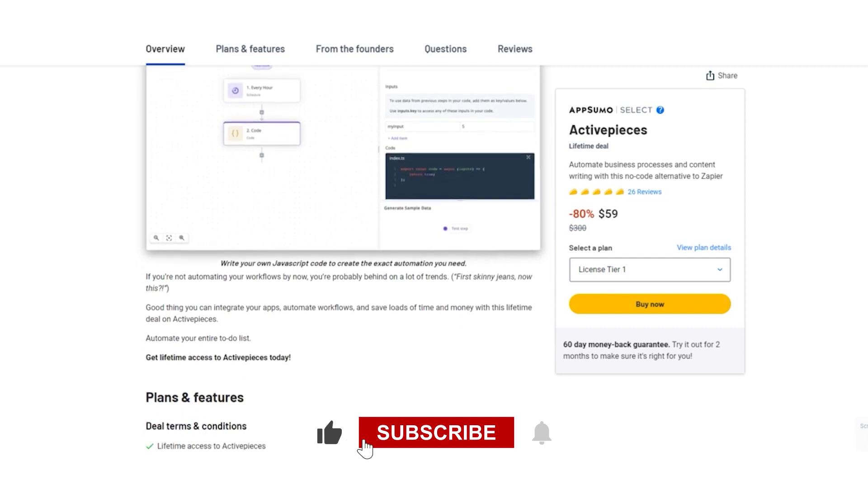
scroll(343, 254, down, 7)
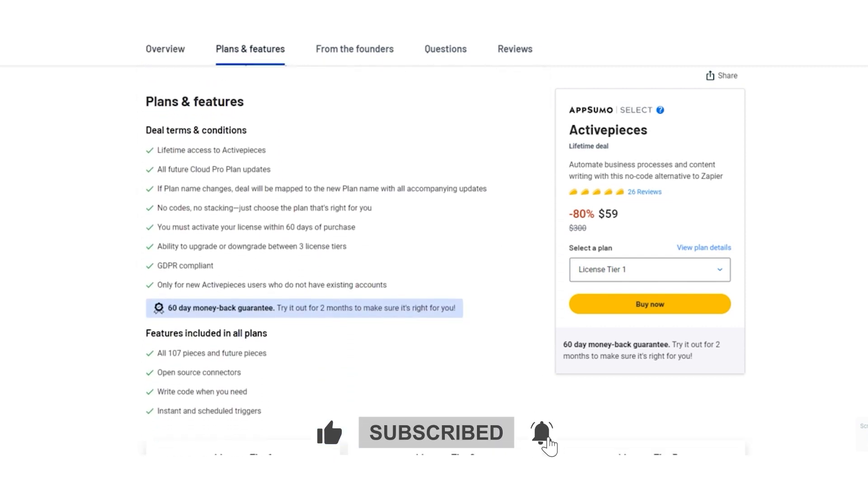
scroll(344, 253, down, 7)
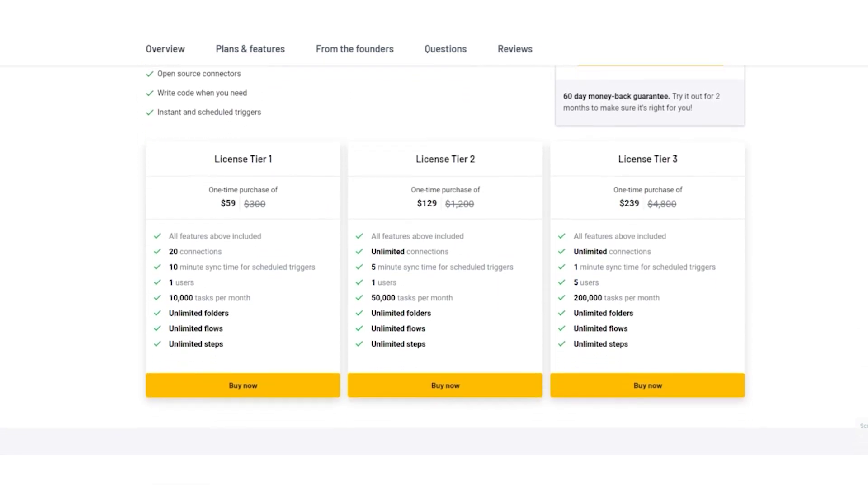
scroll(344, 254, down, 7)
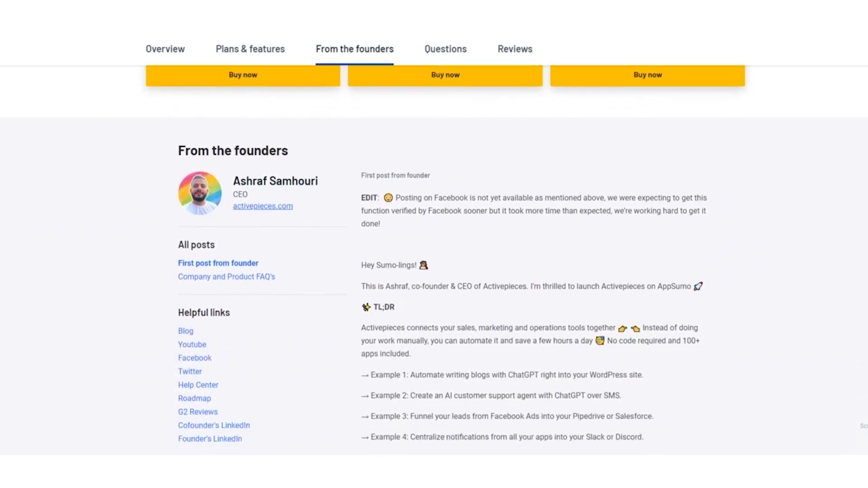